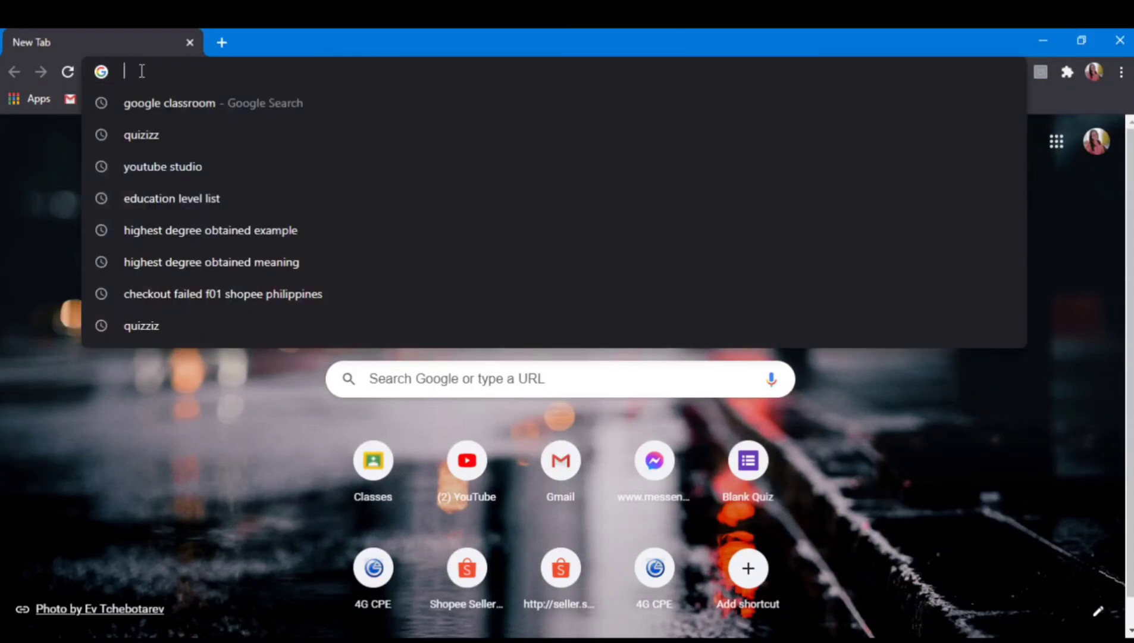
pyautogui.write('googl')
# Step: Start a new quiz assignment from Classwork and write its multi-line review instructions
pyautogui.click(210, 166)
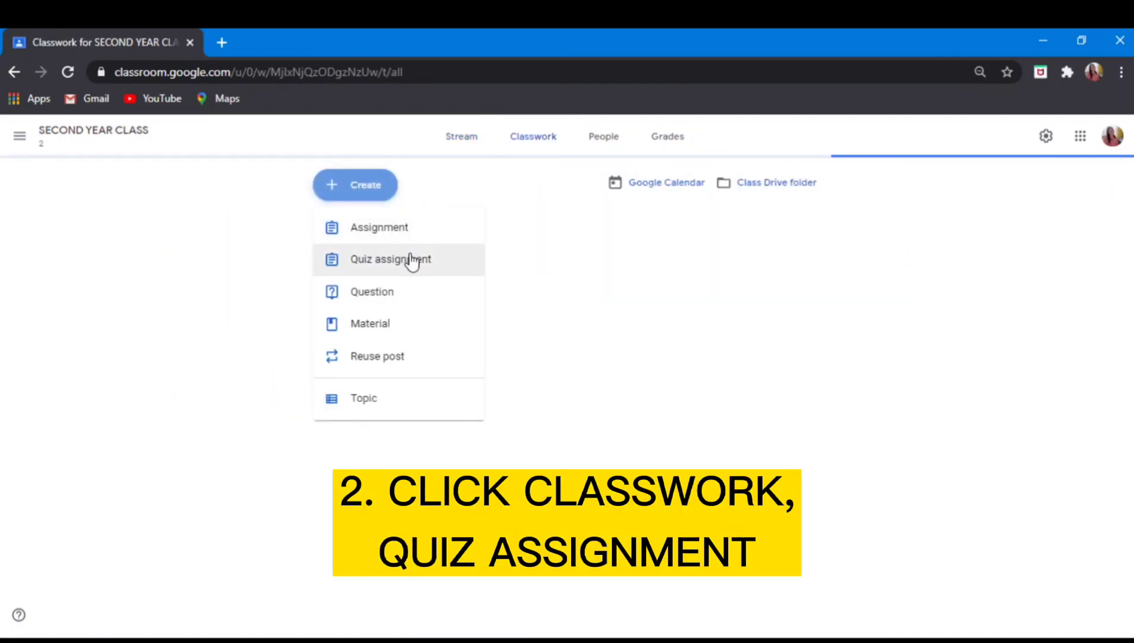
pyautogui.click(410, 258)
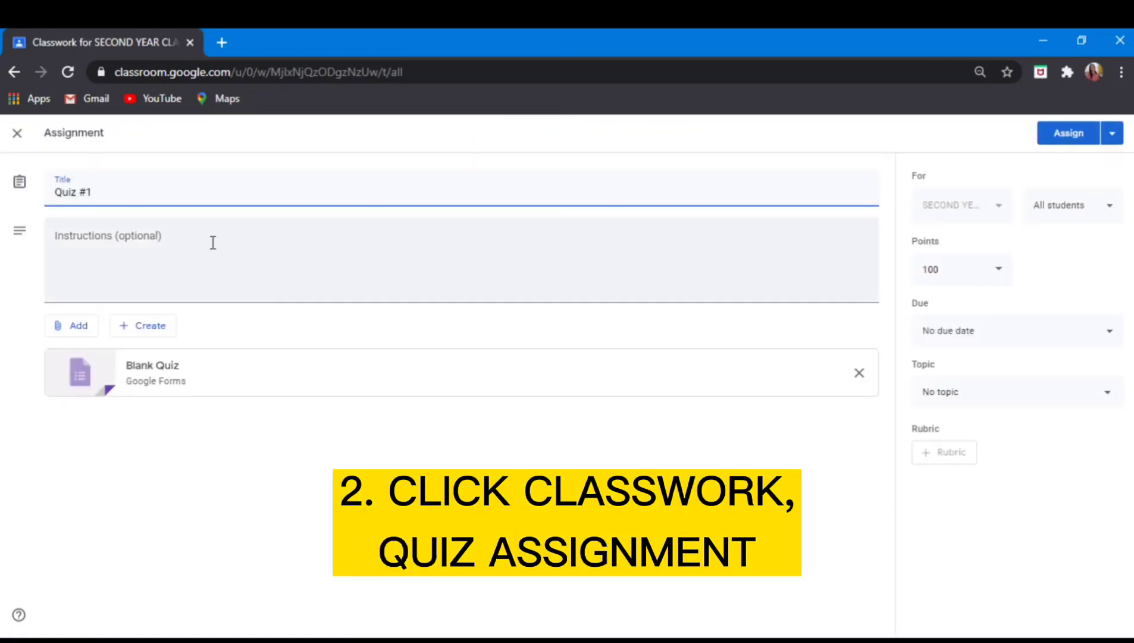
pyautogui.click(213, 243)
pyautogui.write('1. Review the lessons in Module 1. 2. The type of test are the ff:')
pyautogui.press('Return')
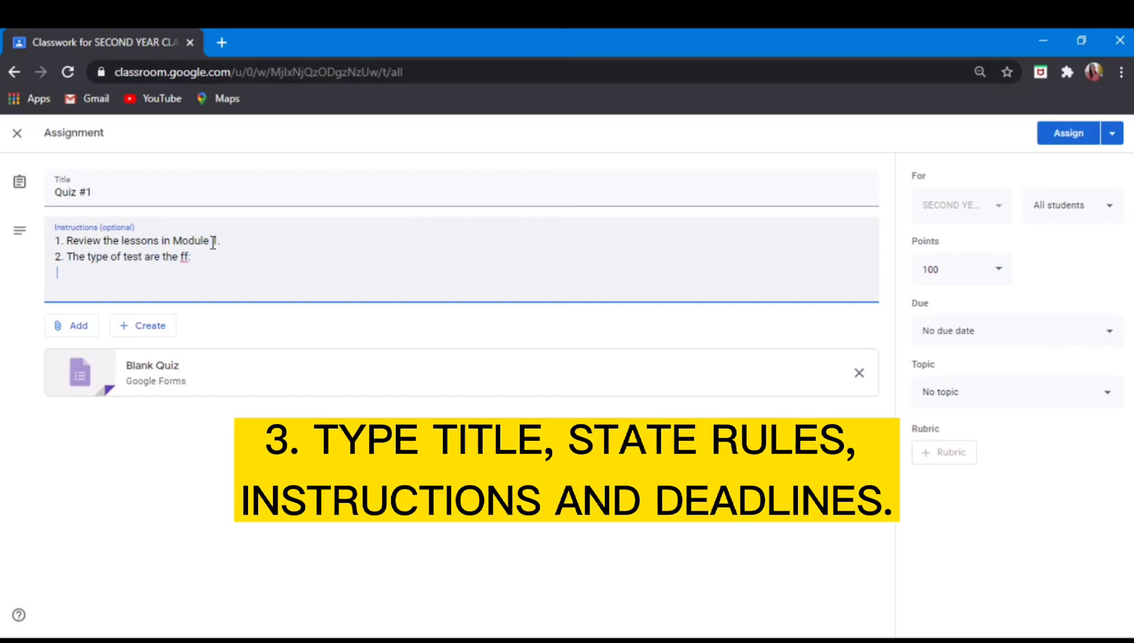
pyautogui.write('se')
pyautogui.press('Return')
pyautogui.write('3. Make sure you')
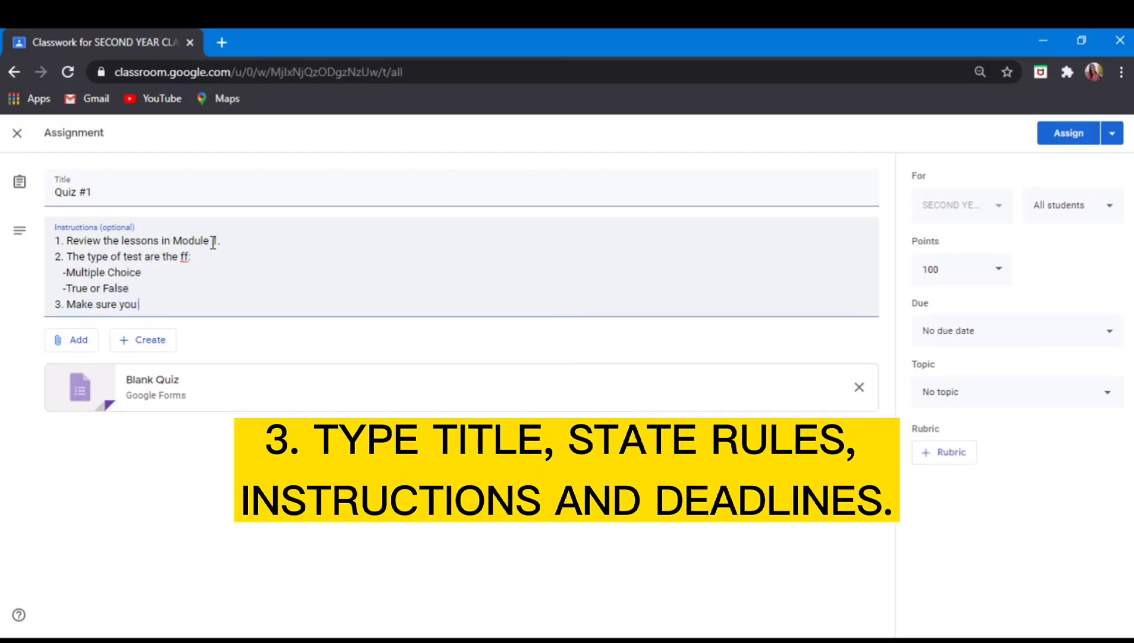
pyautogui.write('ber 20, 2020')
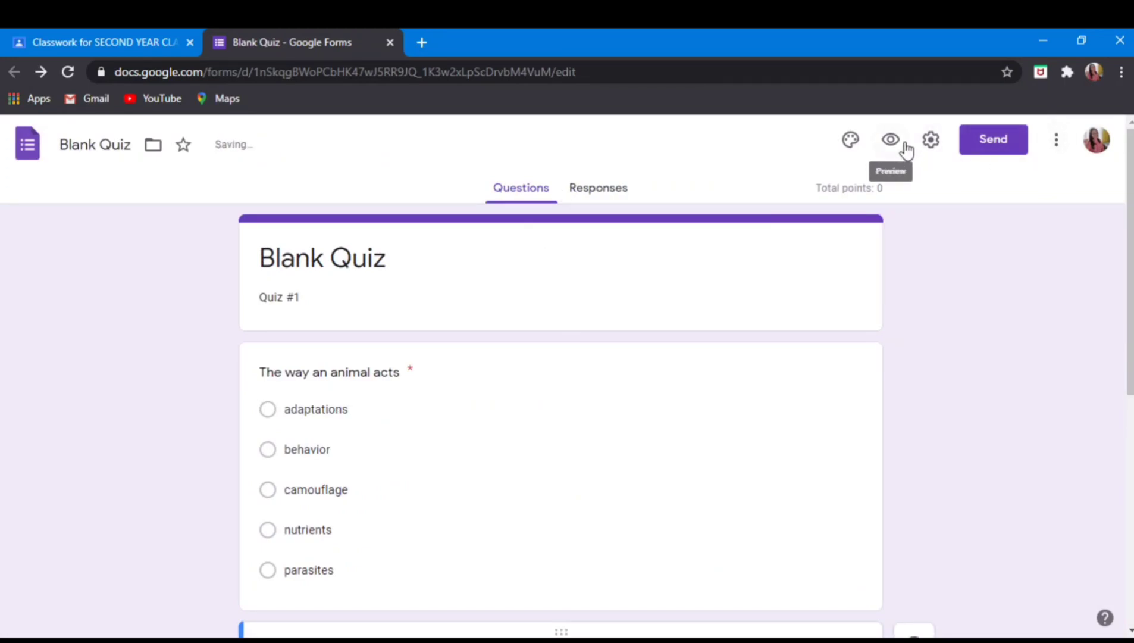
# Step: In form settings, collect respondent emails, shuffle question order, and disable Make this a quiz
pyautogui.click(932, 139)
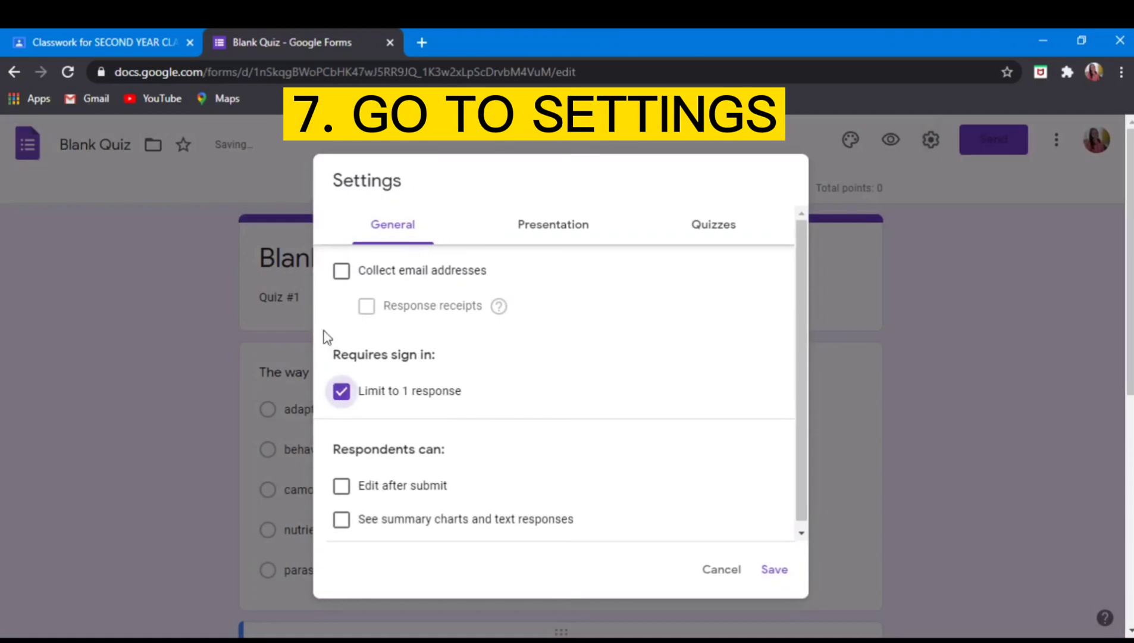
pyautogui.click(341, 270)
pyautogui.click(549, 225)
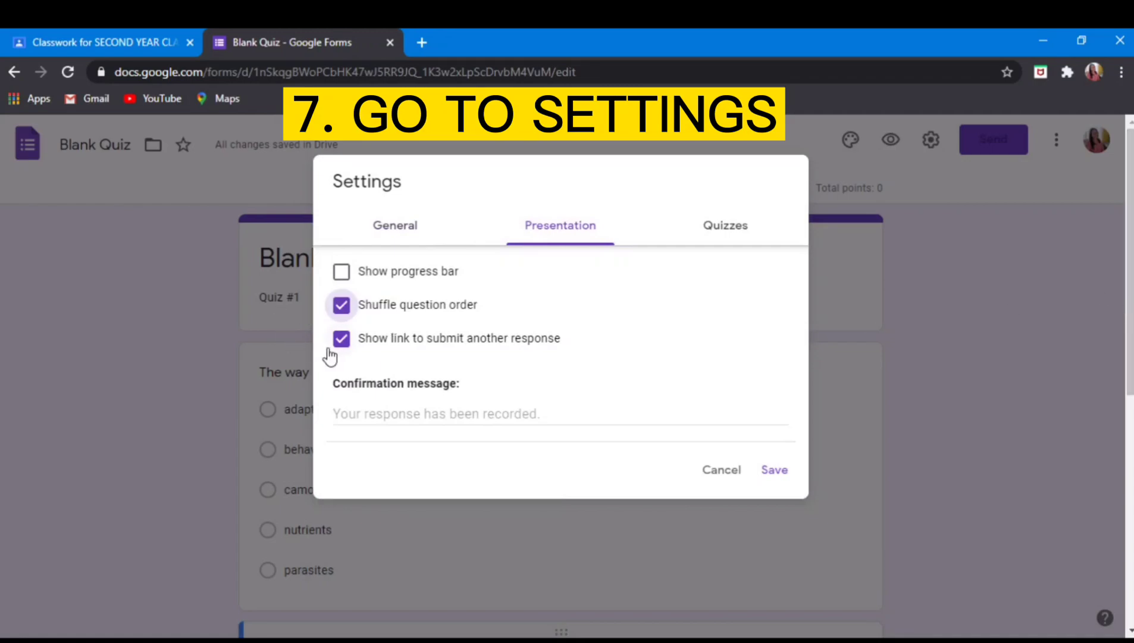
pyautogui.click(732, 230)
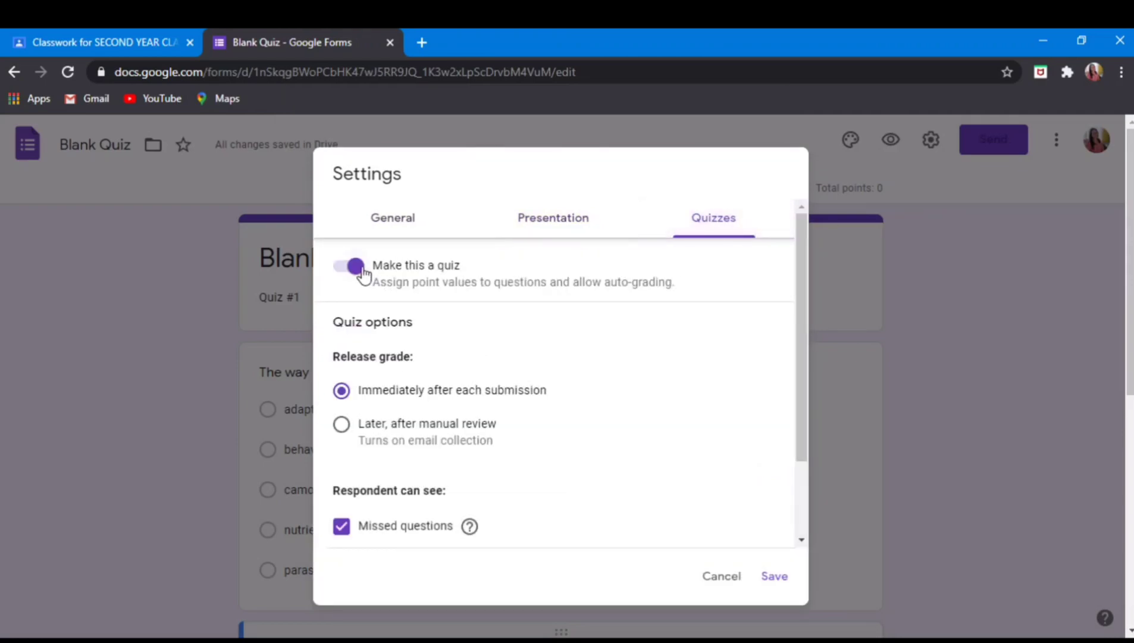
pyautogui.click(355, 266)
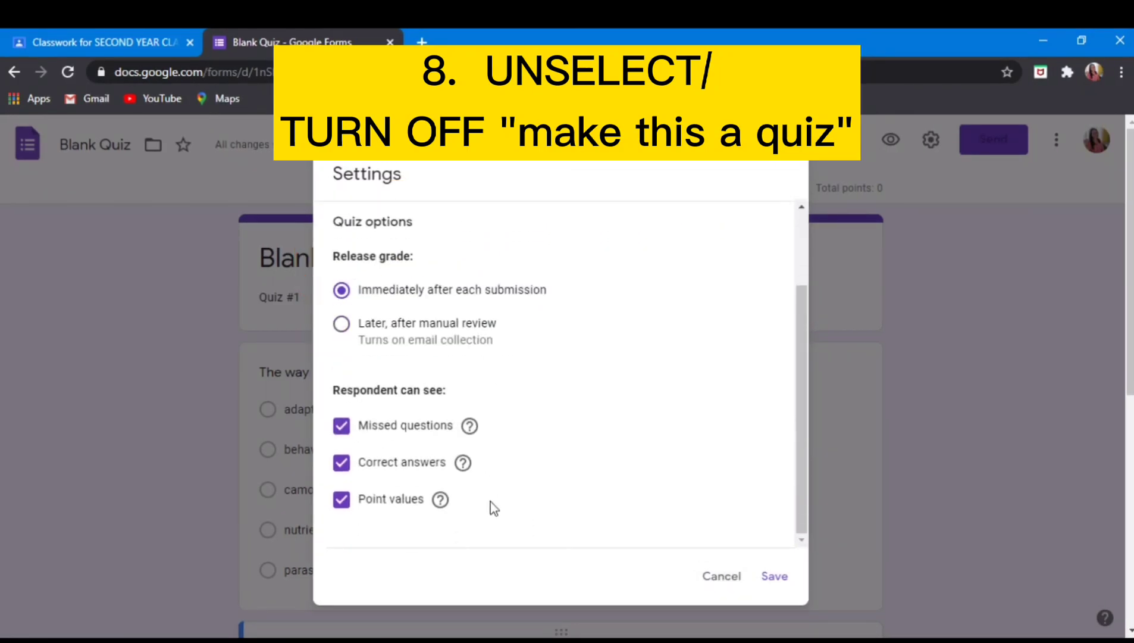
# Step: Save the form settings, then assign Quiz #1 to students and confirm
pyautogui.click(774, 576)
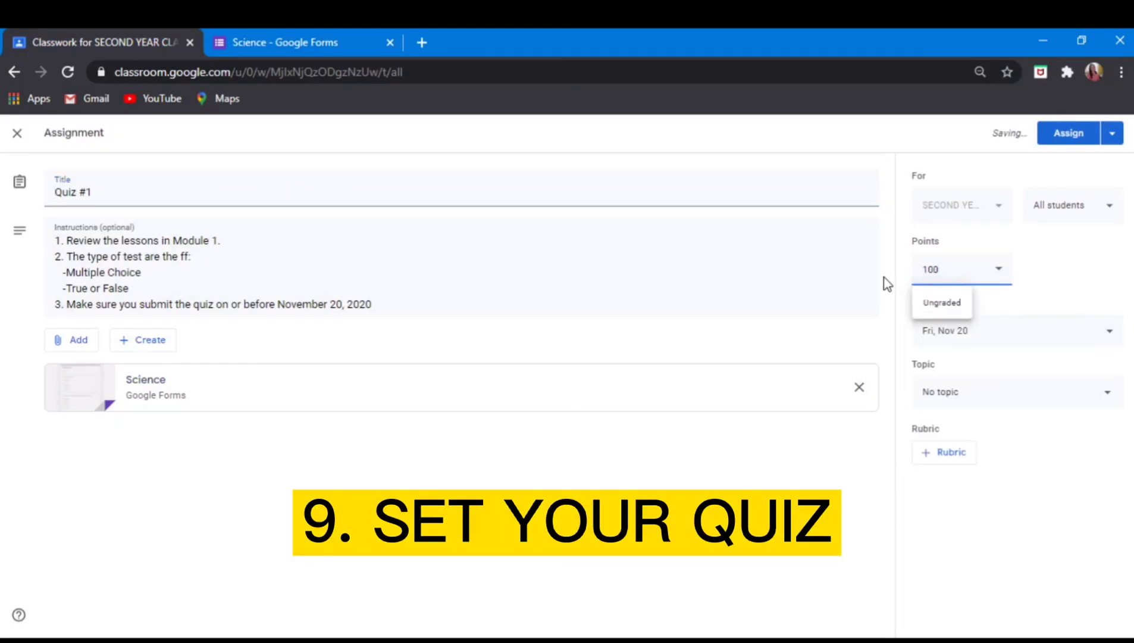
pyautogui.click(1069, 133)
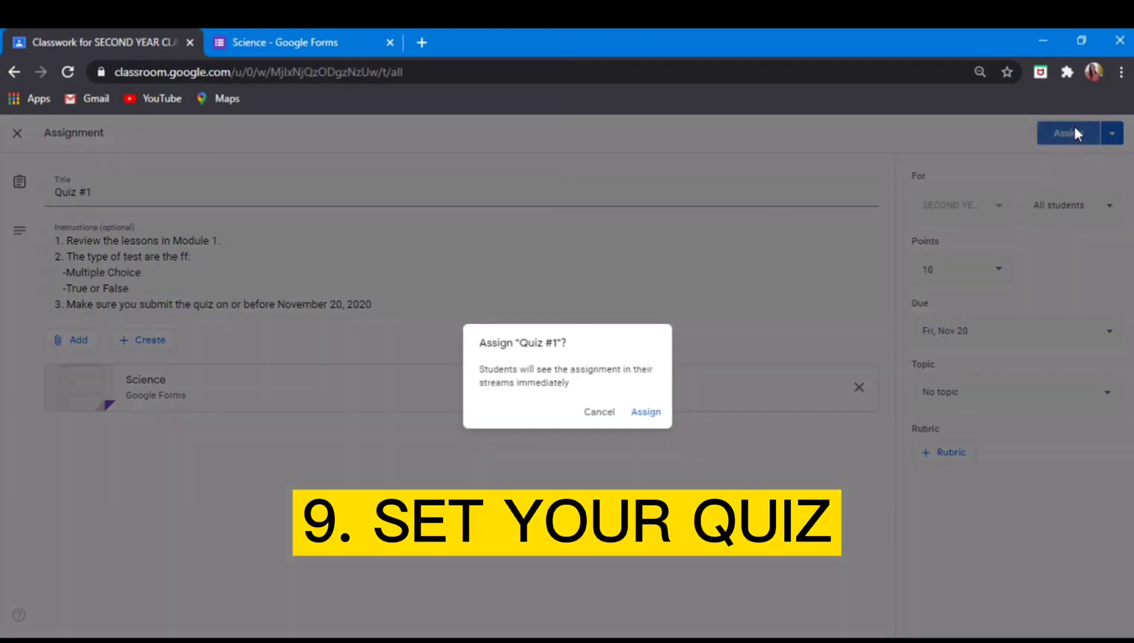
pyautogui.click(633, 412)
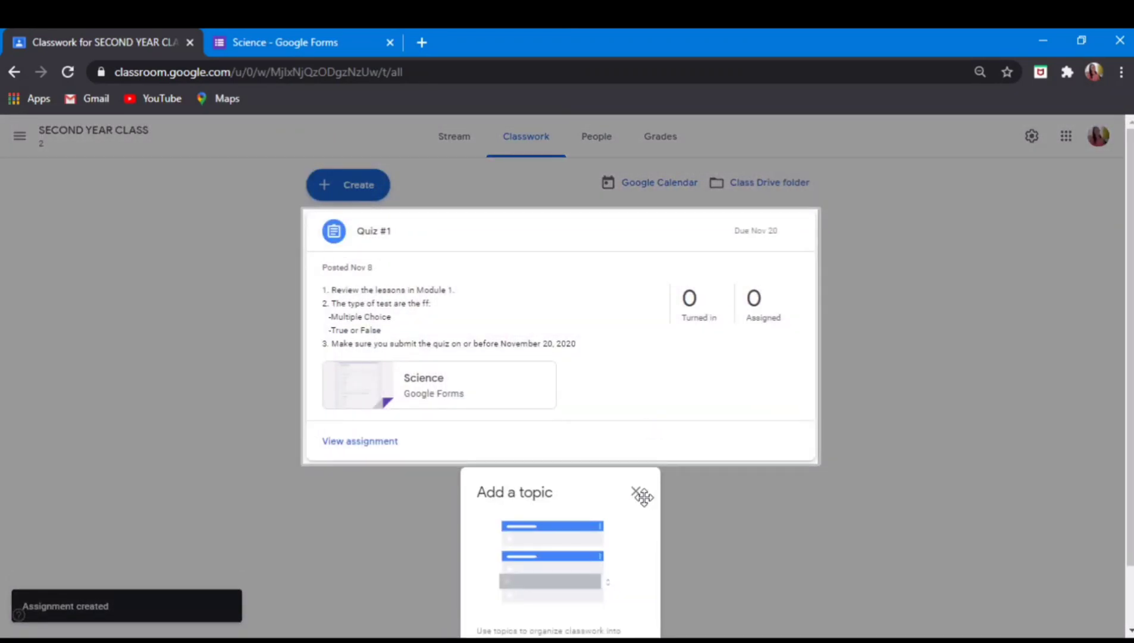
# Step: Dismiss the Add a topic tip and open the attached Science form
pyautogui.click(634, 492)
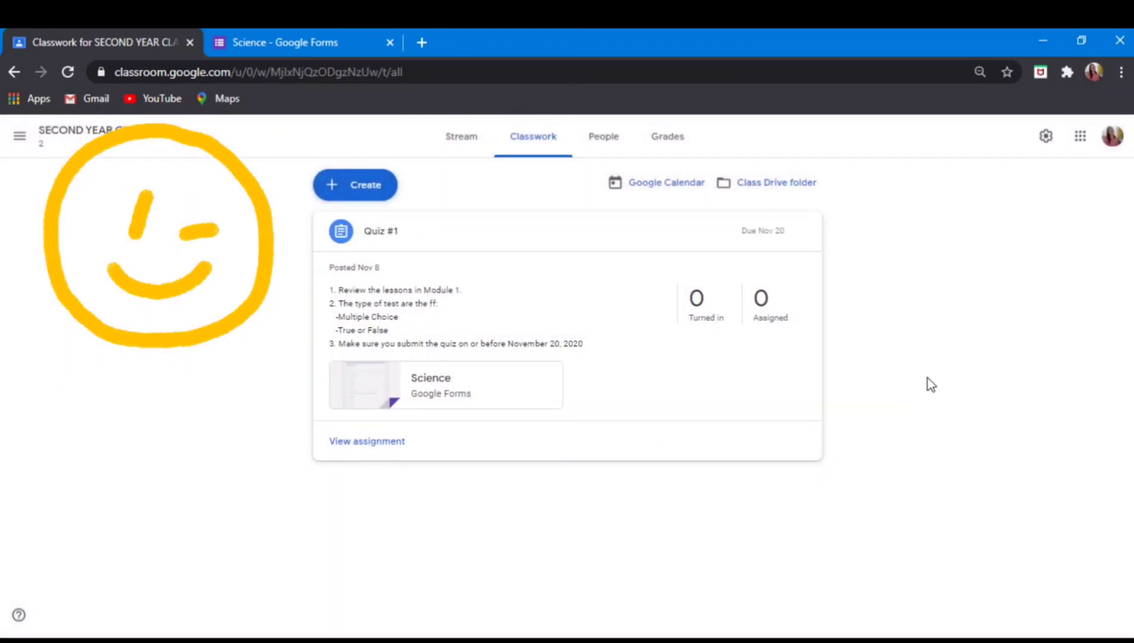
pyautogui.click(466, 394)
pyautogui.scroll(-5, 531, 276)
pyautogui.scroll(5, 531, 276)
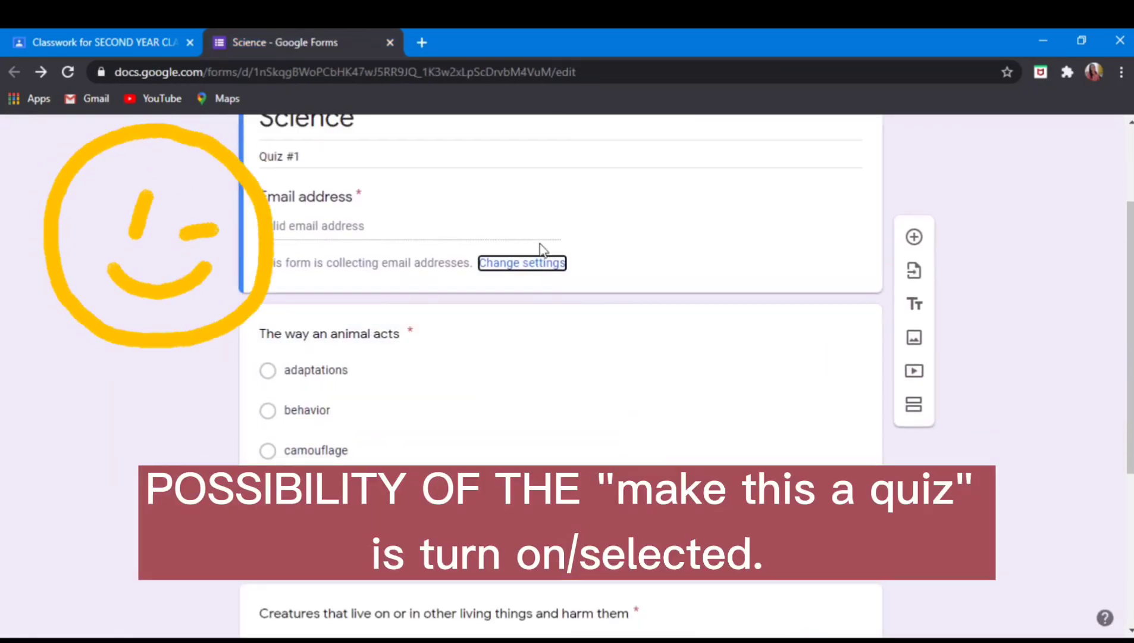
pyautogui.scroll(-1, 541, 248)
# Step: Re-enable Make this a quiz in the Science form's settings, save, and recheck the settings
pyautogui.click(531, 182)
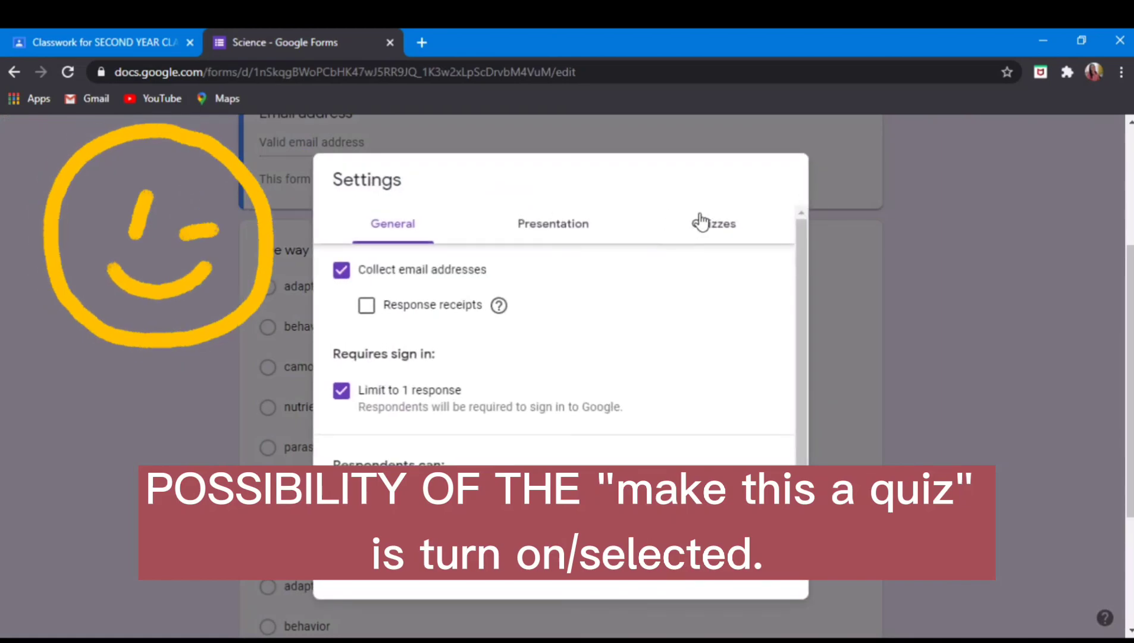
pyautogui.click(713, 224)
pyautogui.click(346, 263)
pyautogui.click(783, 586)
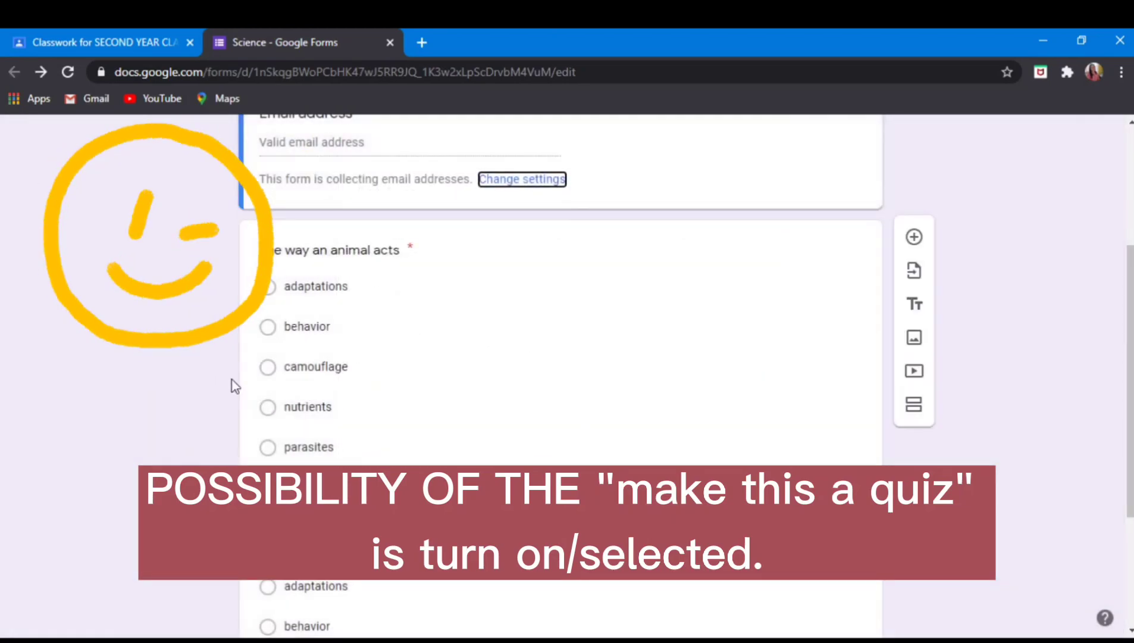
pyautogui.scroll(5, 230, 385)
pyautogui.click(931, 140)
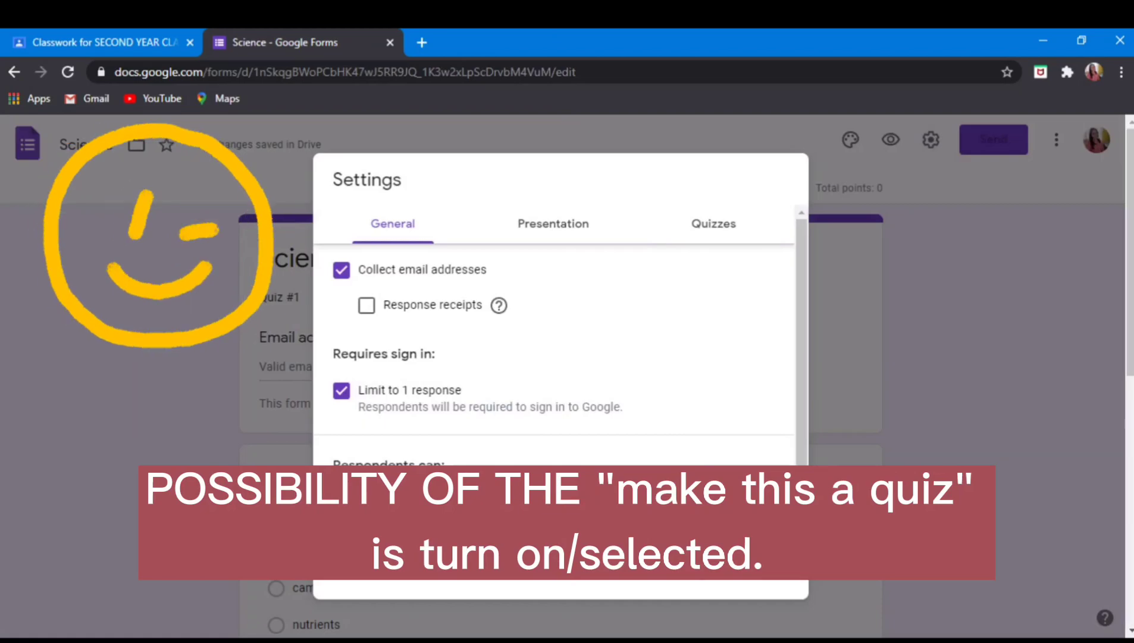
pyautogui.click(783, 584)
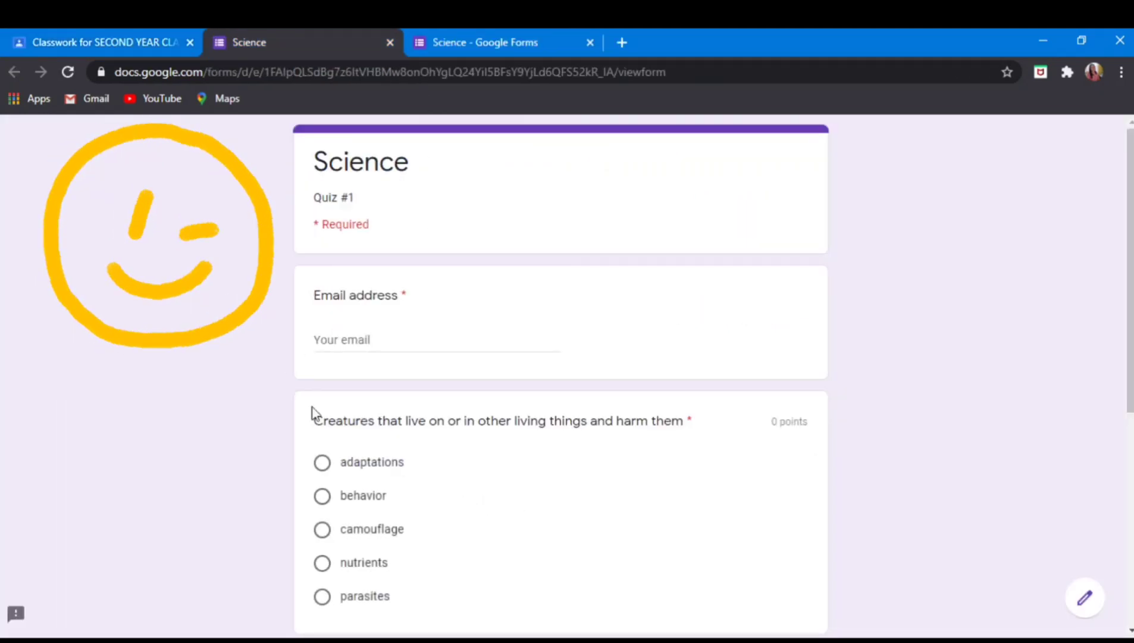
pyautogui.scroll(-3, 390, 413)
pyautogui.scroll(3, 514, 411)
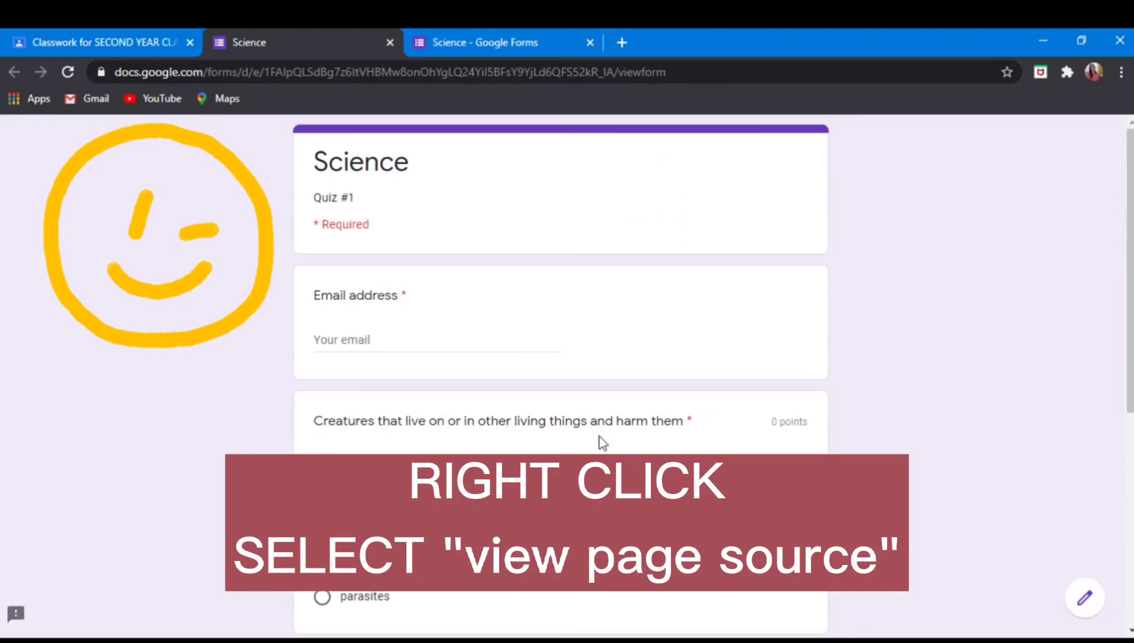
# Step: View the form's page source with Ctrl+U and jump to the 'The way an animal acts' match
pyautogui.hotkey('ctrl', 'u')
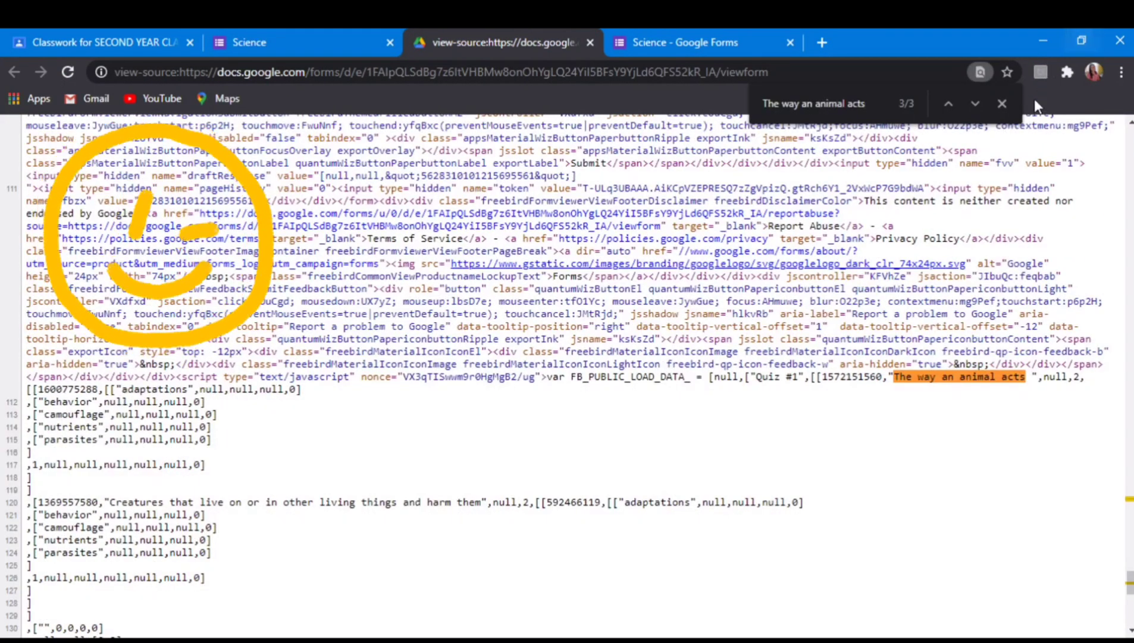
pyautogui.click(975, 103)
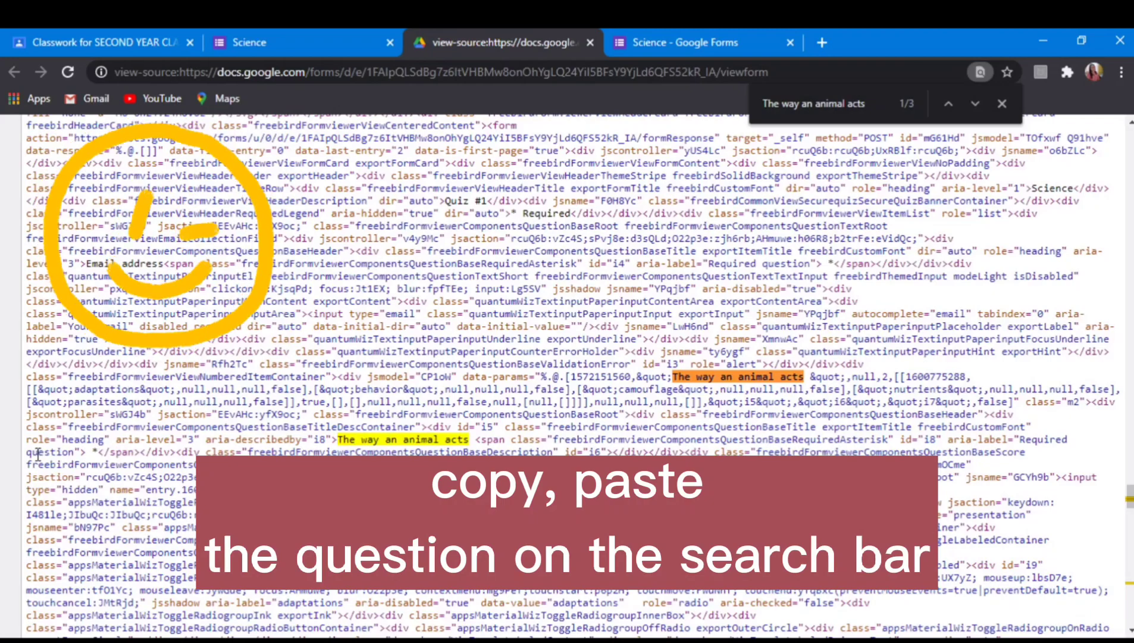
pyautogui.scroll(-5, 567, 355)
pyautogui.moveTo(120, 392)
pyautogui.mouseDown()
pyautogui.moveTo(641, 392)
pyautogui.moveTo(592, 393)
pyautogui.mouseUp()
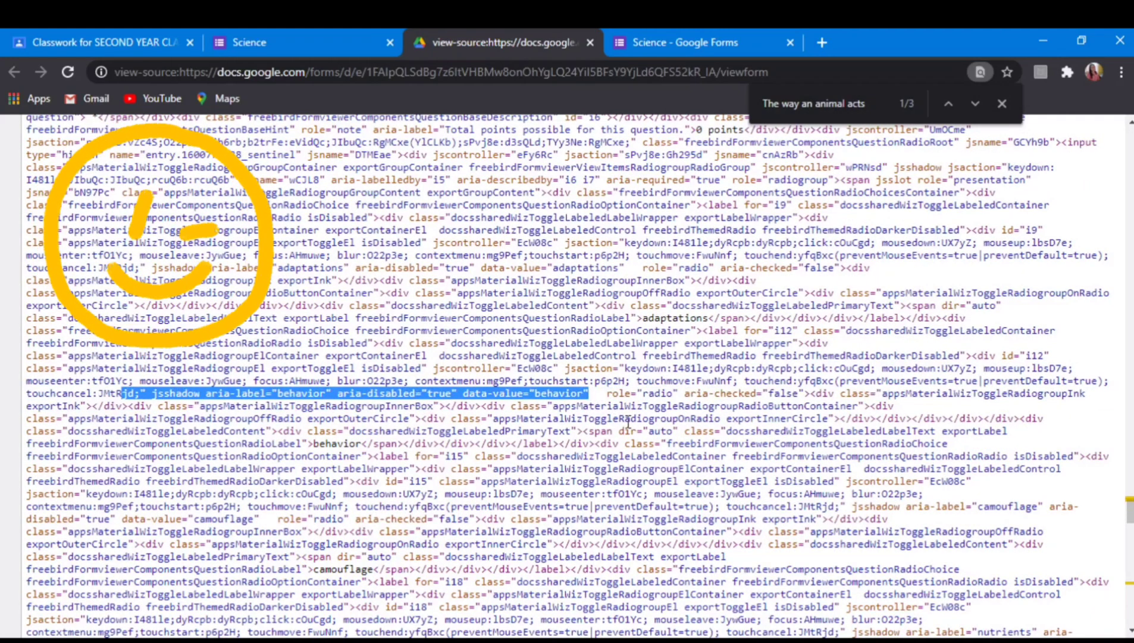